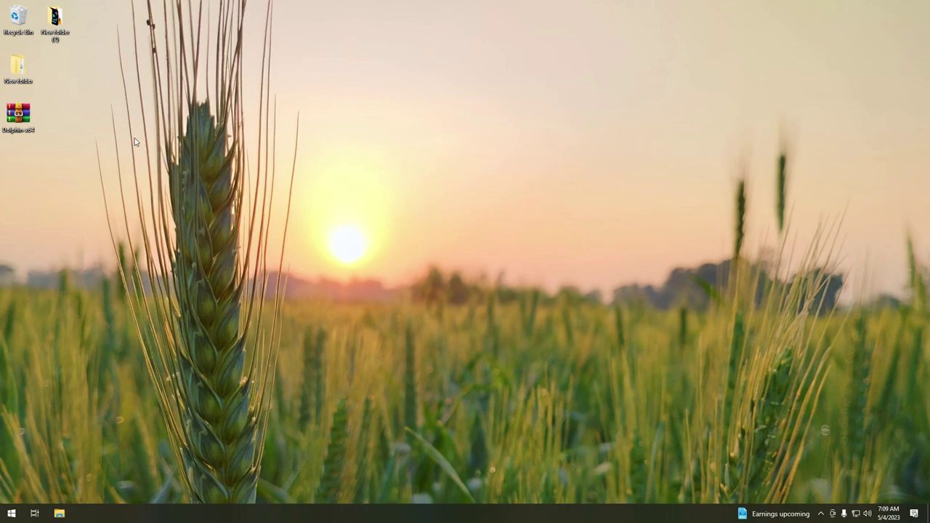
# Move the Dolphin-x64 archive to an open area of the desktop and extract its contents there.
pyautogui.moveTo(14, 120); pyautogui.dragTo(171, 205)
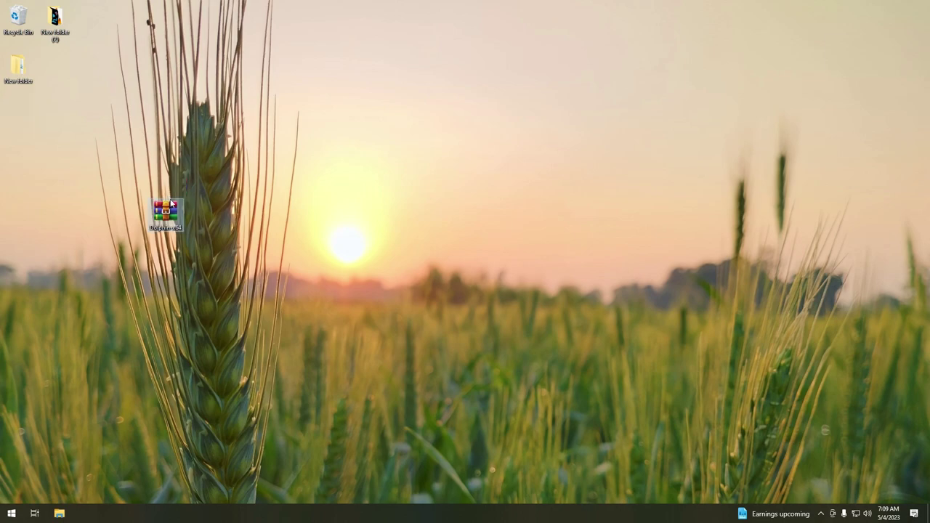
pyautogui.click(211, 262)
pyautogui.click(168, 212)
pyautogui.rightClick(168, 212)
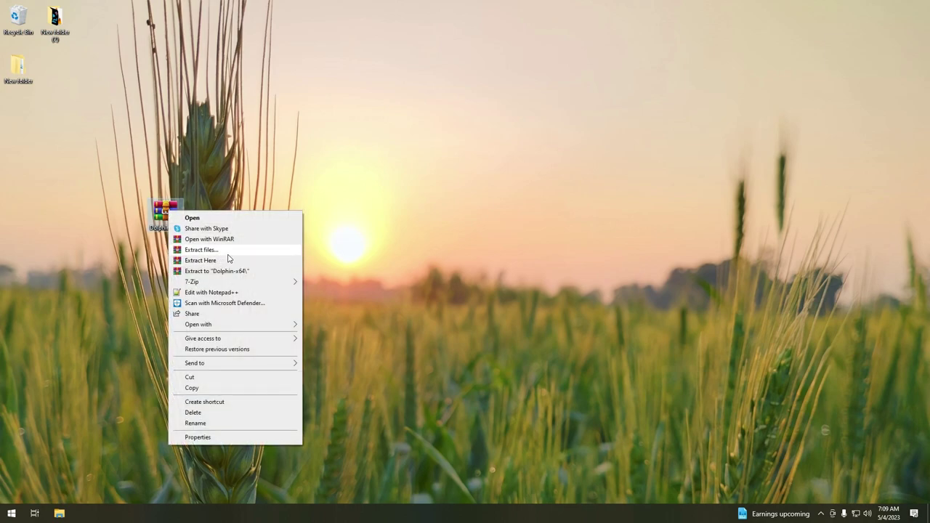
pyautogui.click(201, 260)
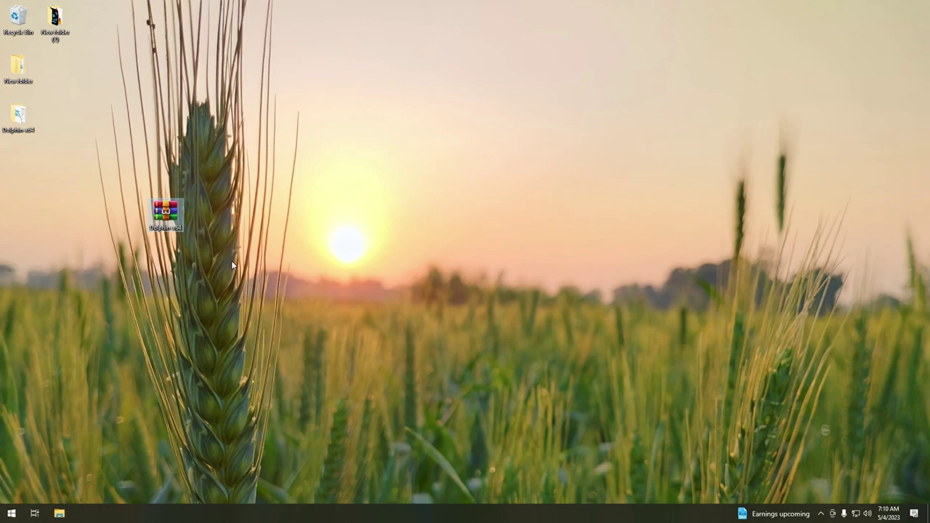
# Launch the Dolphin application from the extracted Dolphin-x64 folder and move its window nearer the centre of the desktop.
pyautogui.click(15, 116)
pyautogui.doubleClick(15, 117)
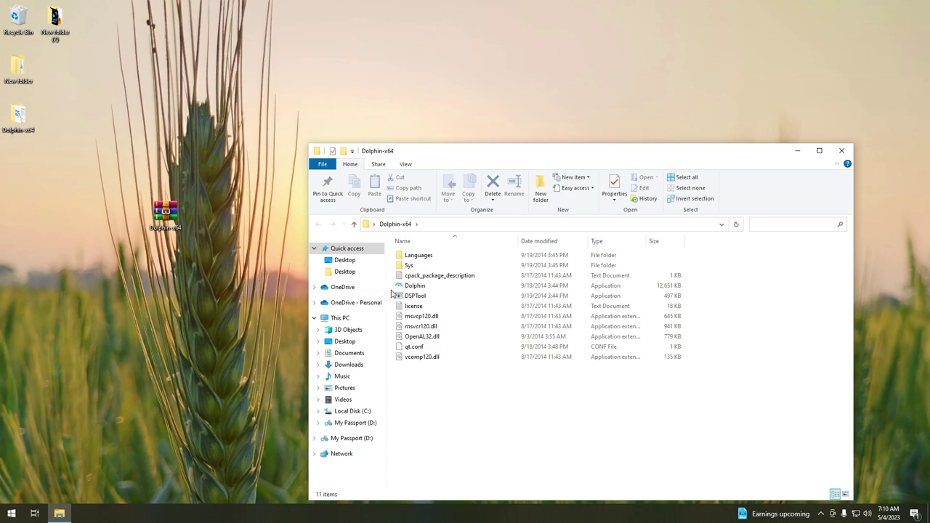
pyautogui.click(414, 288)
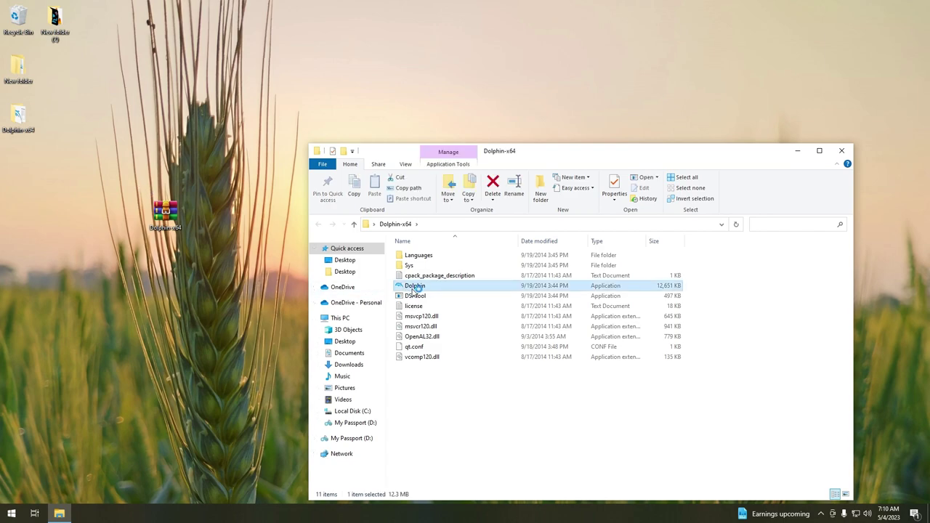
pyautogui.doubleClick(414, 286)
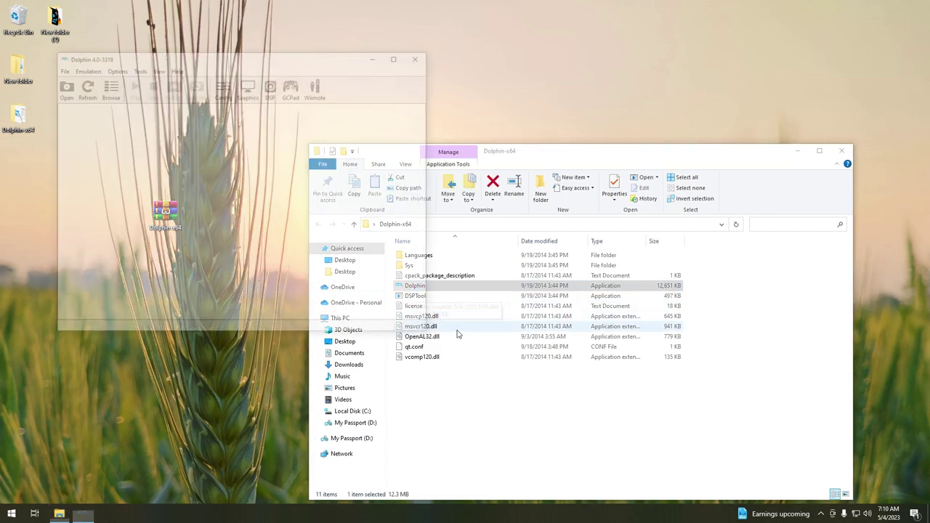
pyautogui.moveTo(243, 61); pyautogui.dragTo(387, 117)
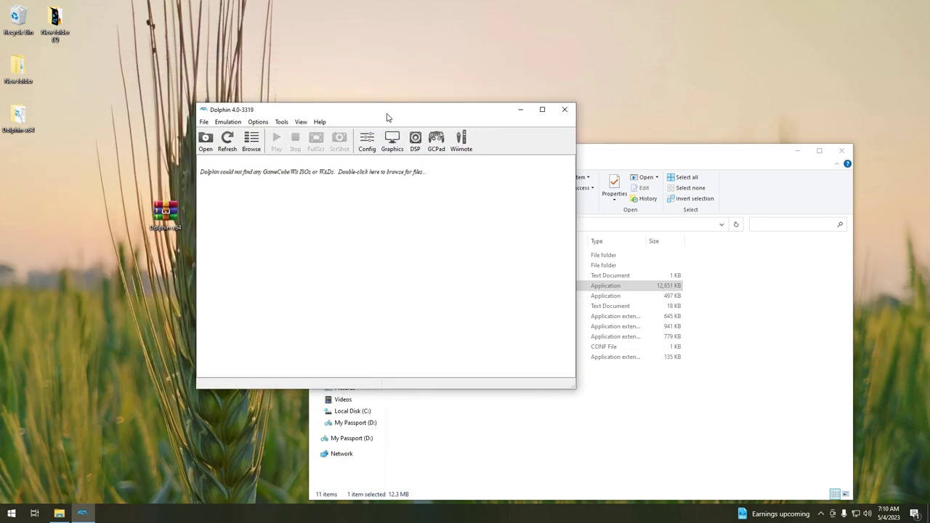
# Load Wii System Menu 513E and check its Disc Channel before stopping the emulation.
pyautogui.click(279, 122)
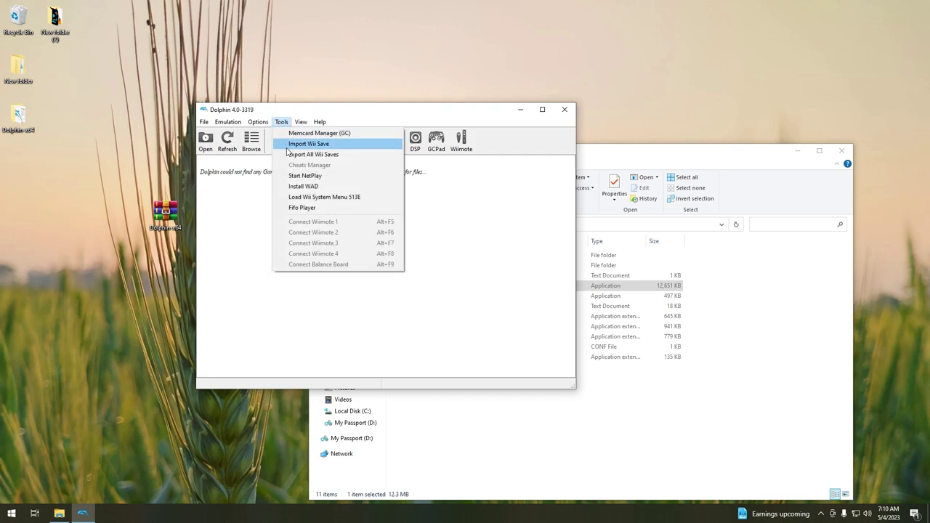
pyautogui.click(319, 197)
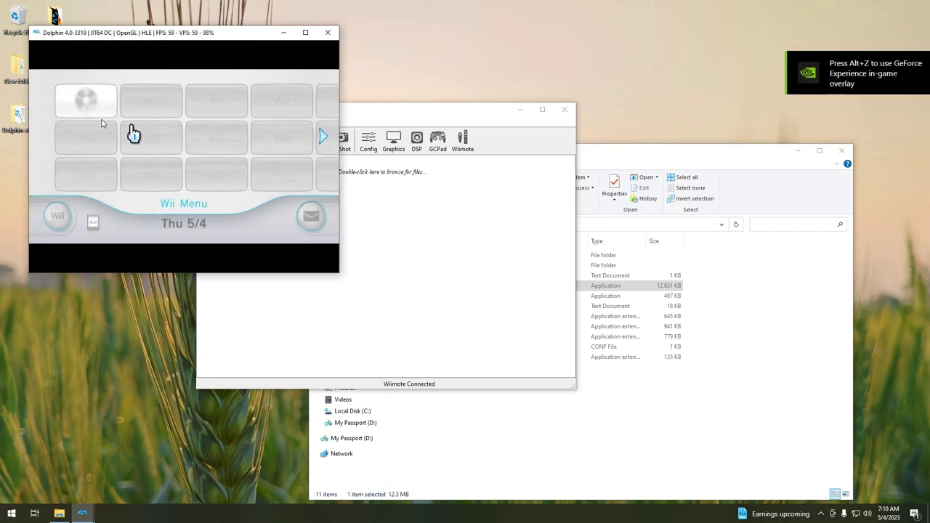
pyautogui.click(72, 110)
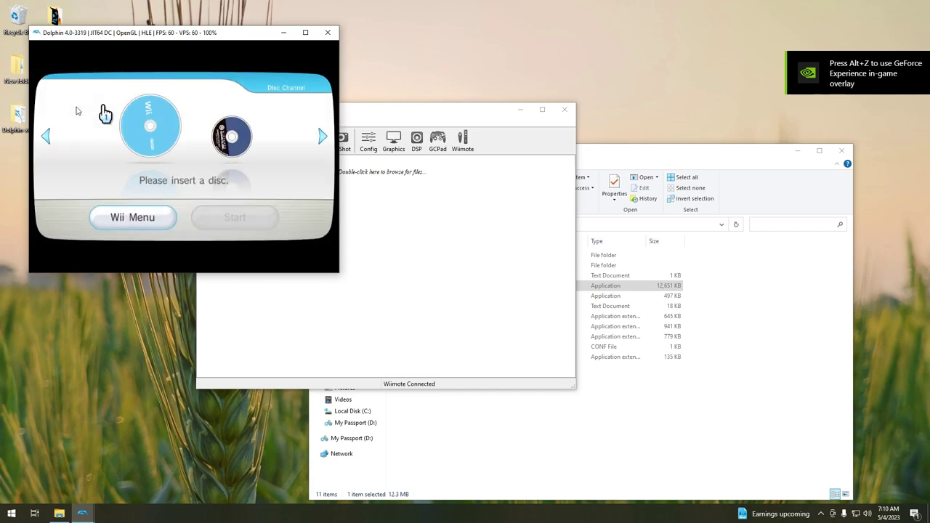
pyautogui.click(118, 220)
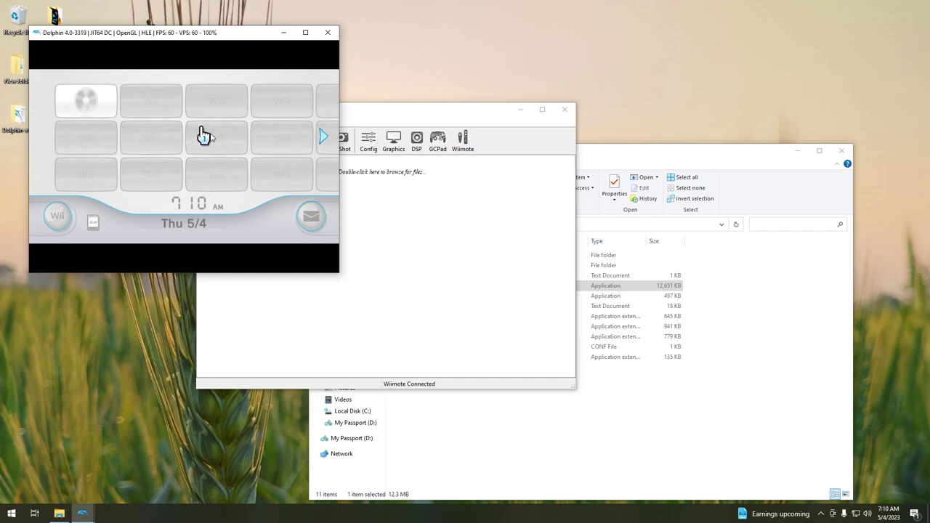
pyautogui.click(327, 33)
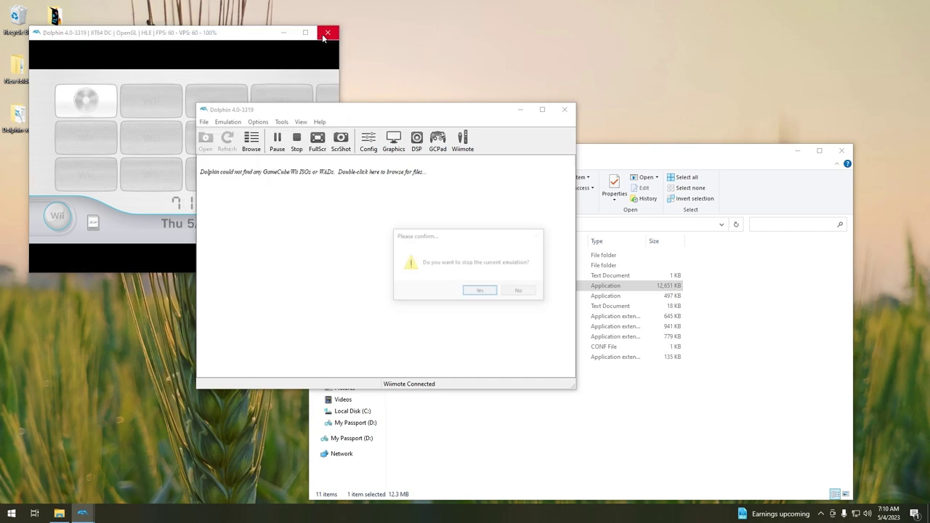
pyautogui.click(480, 291)
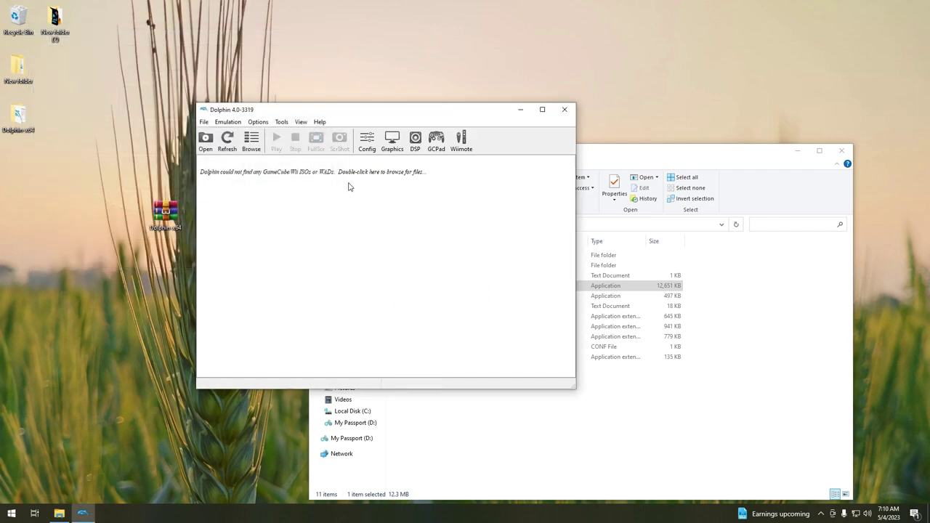
# Set the default ISO in the configuration paths to the Super Smash Bros. Brawl image from the Wii folder on My Passport (D:).
pyautogui.click(365, 142)
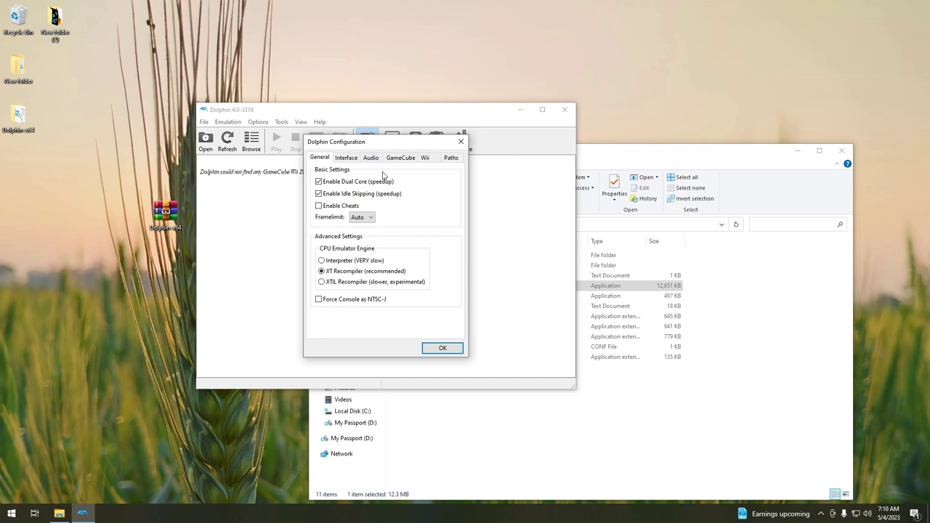
pyautogui.click(450, 158)
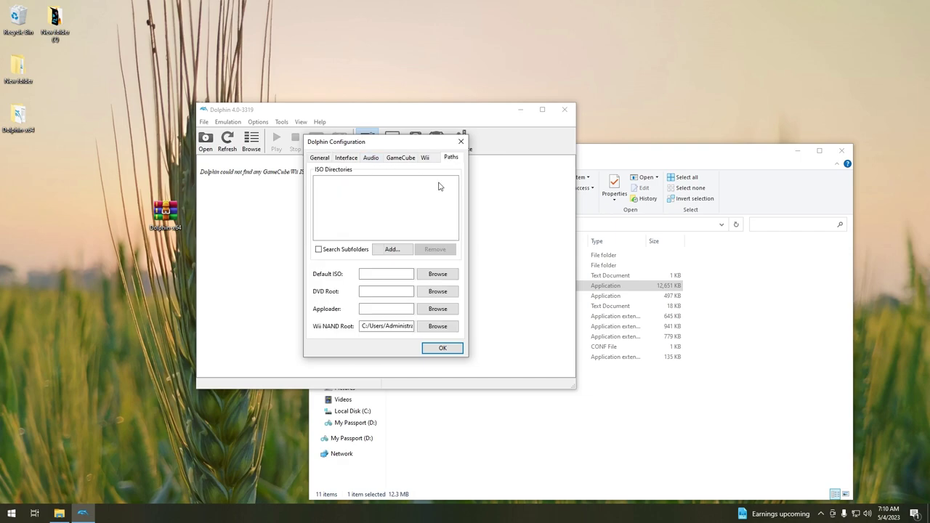
pyautogui.click(438, 275)
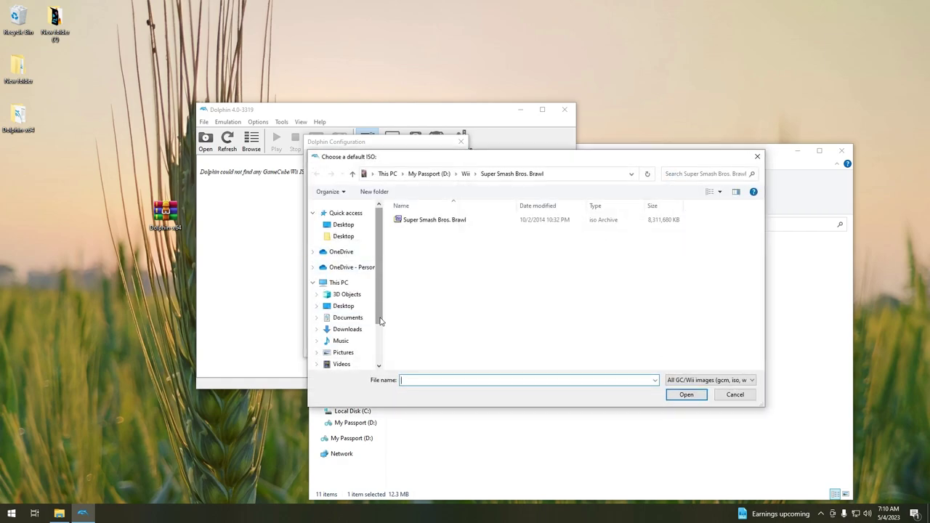
pyautogui.moveTo(378, 318); pyautogui.dragTo(379, 356)
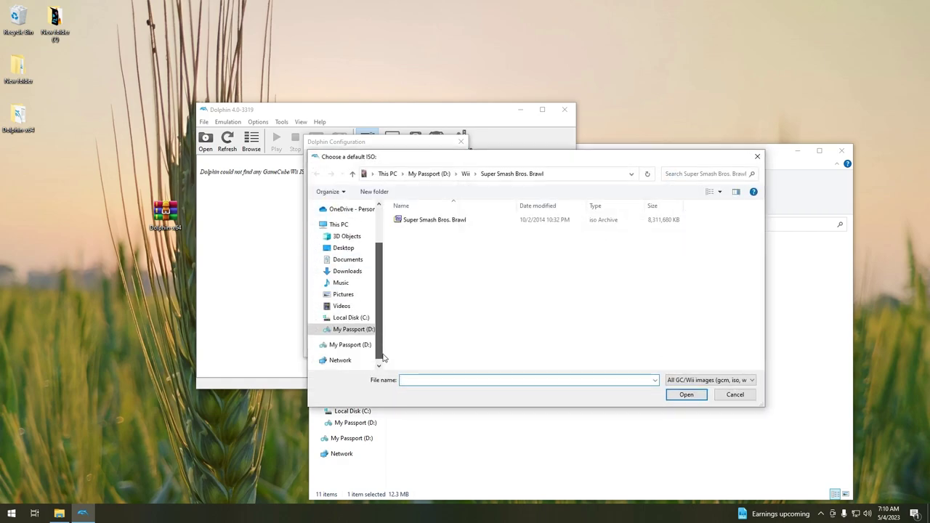
pyautogui.click(349, 329)
pyautogui.doubleClick(414, 298)
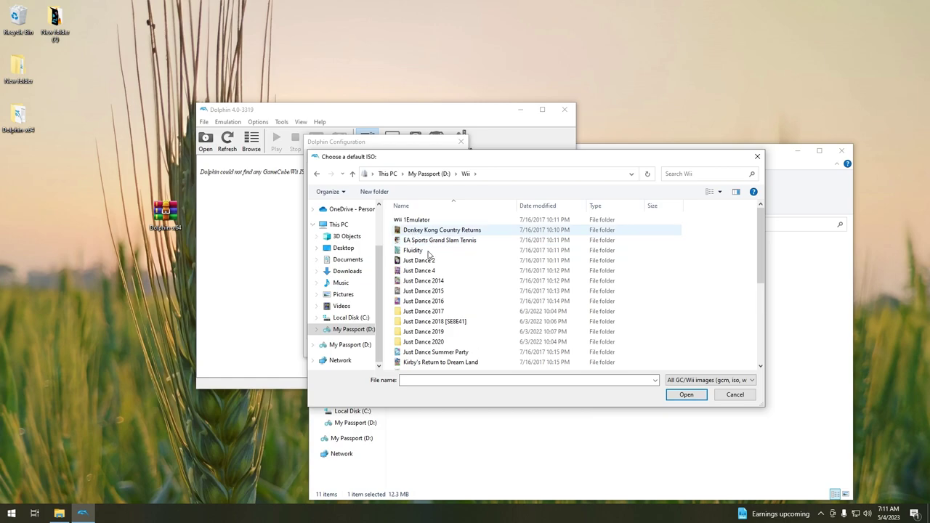
pyautogui.scroll(-3, 433, 303)
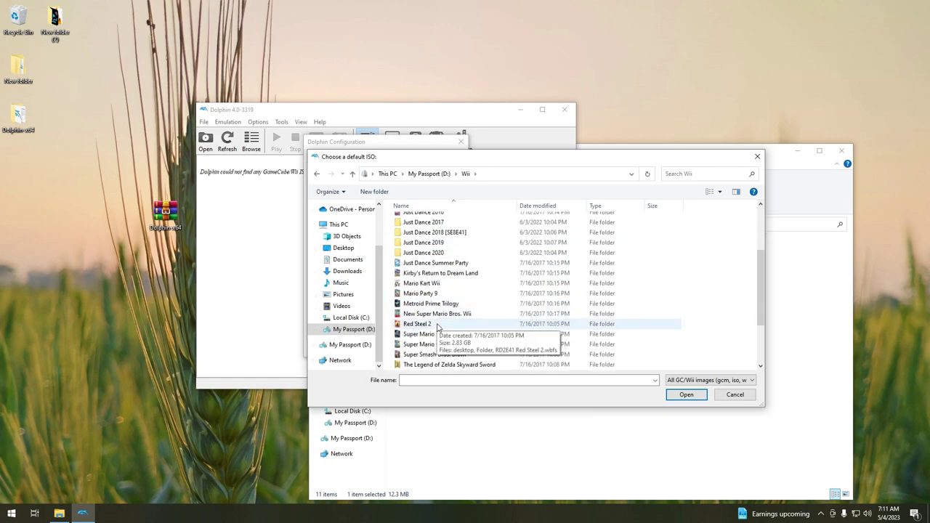
pyautogui.scroll(-1, 442, 323)
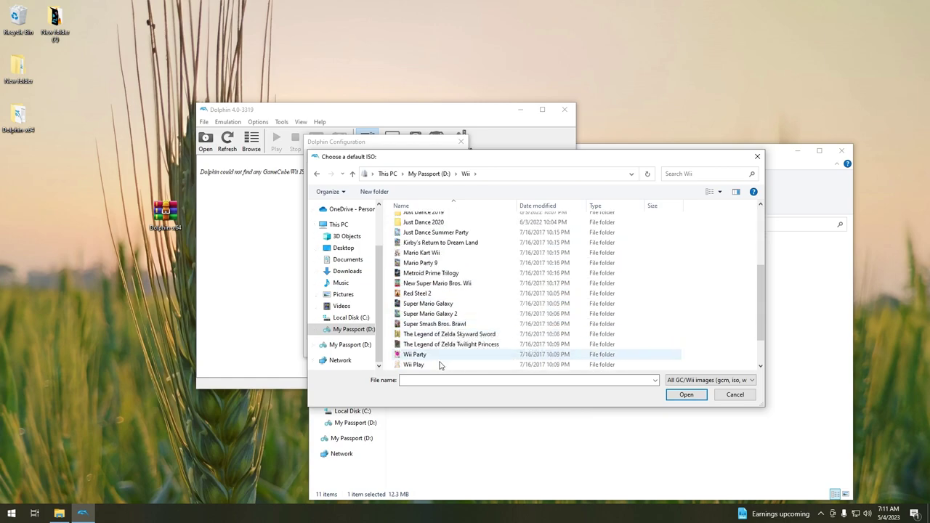
pyautogui.doubleClick(440, 322)
pyautogui.doubleClick(426, 221)
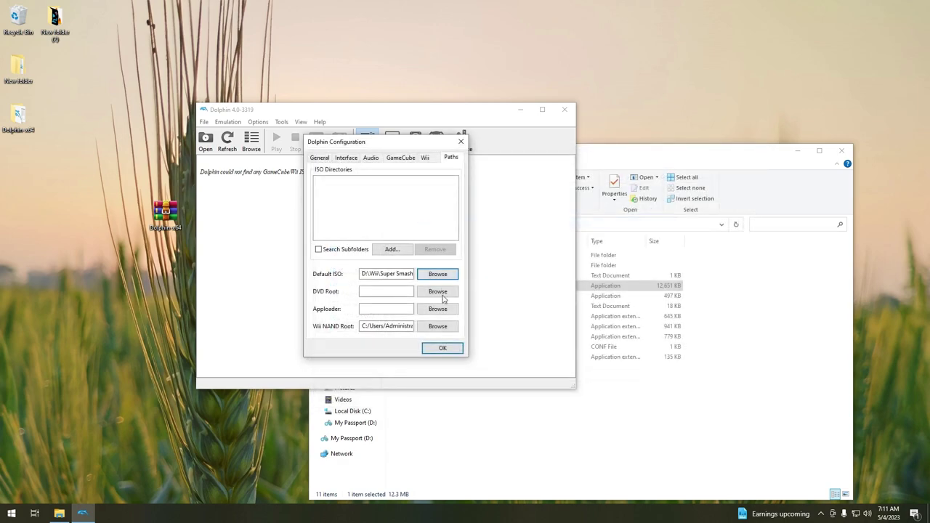
pyautogui.click(444, 348)
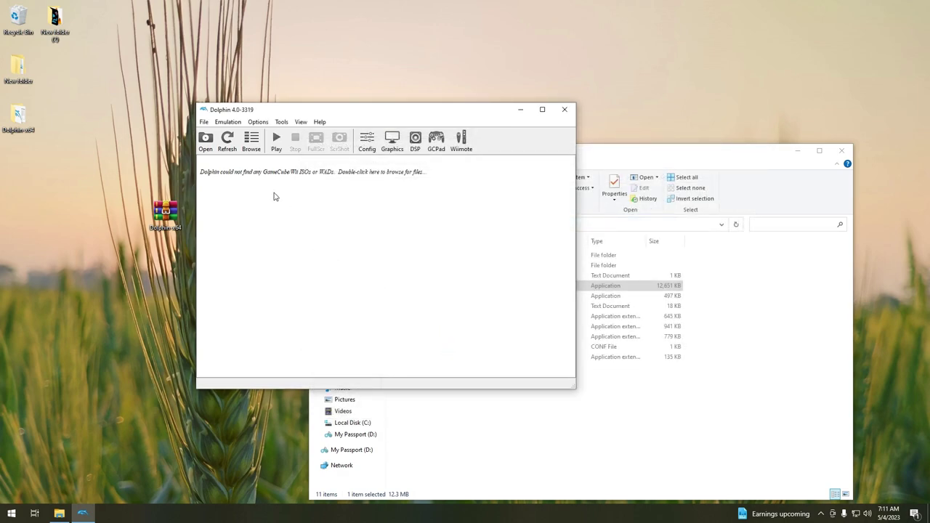
# Start Super Smash Bros. Brawl from the Disc Channel of Wii System Menu 513E, and stop the emulation at the save-file prompt.
pyautogui.click(281, 121)
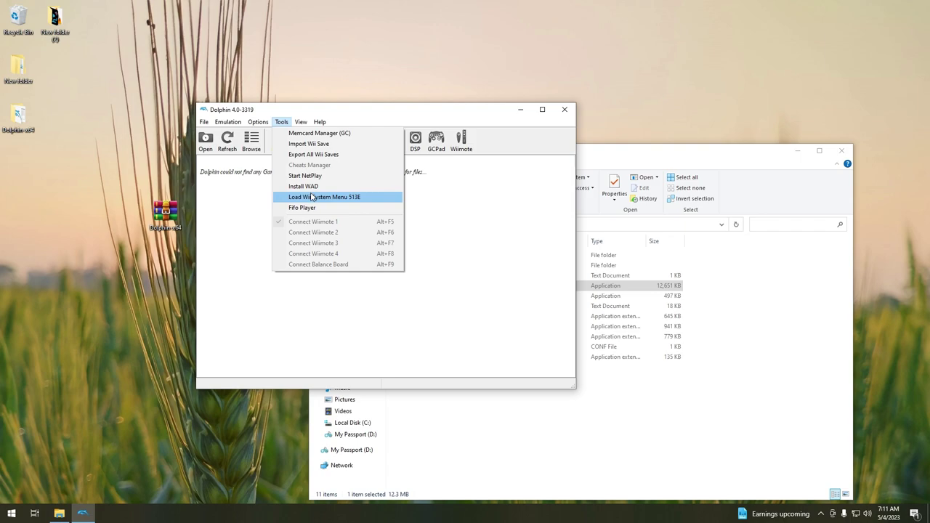
pyautogui.click(311, 197)
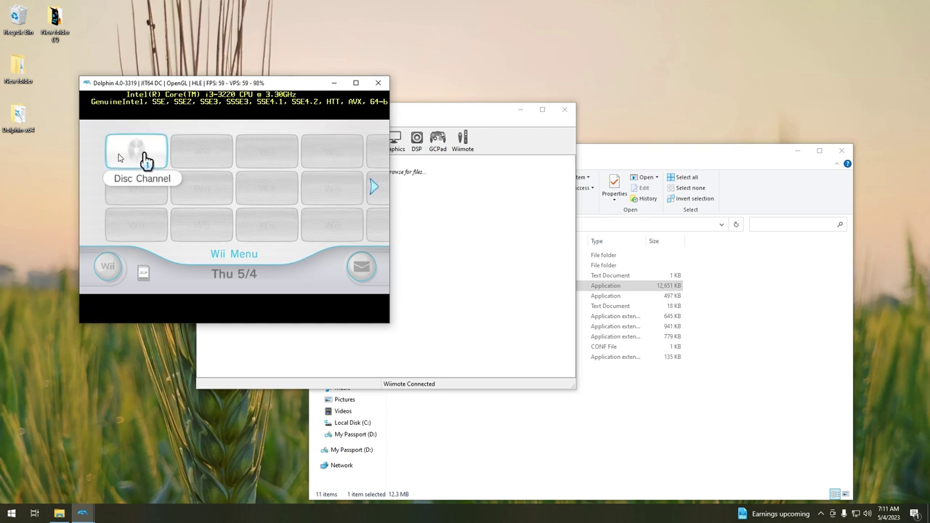
pyautogui.click(119, 157)
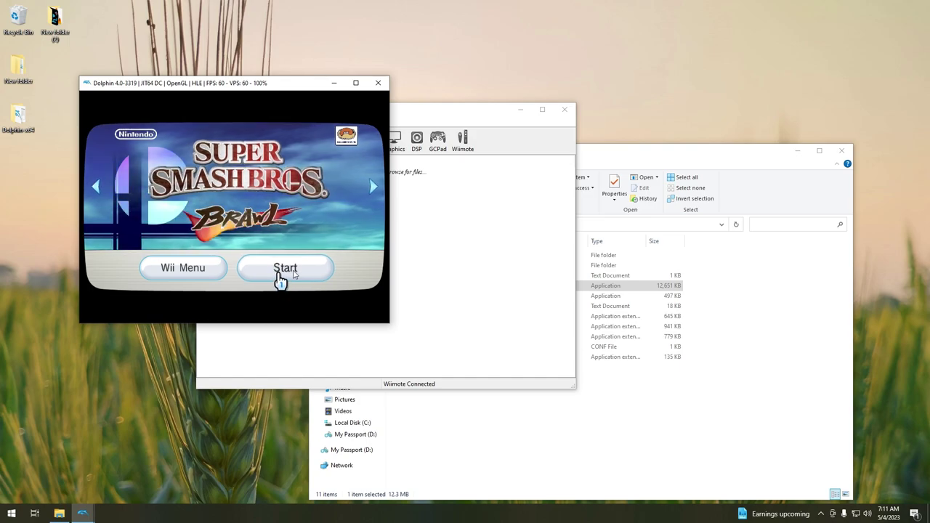
pyautogui.click(294, 272)
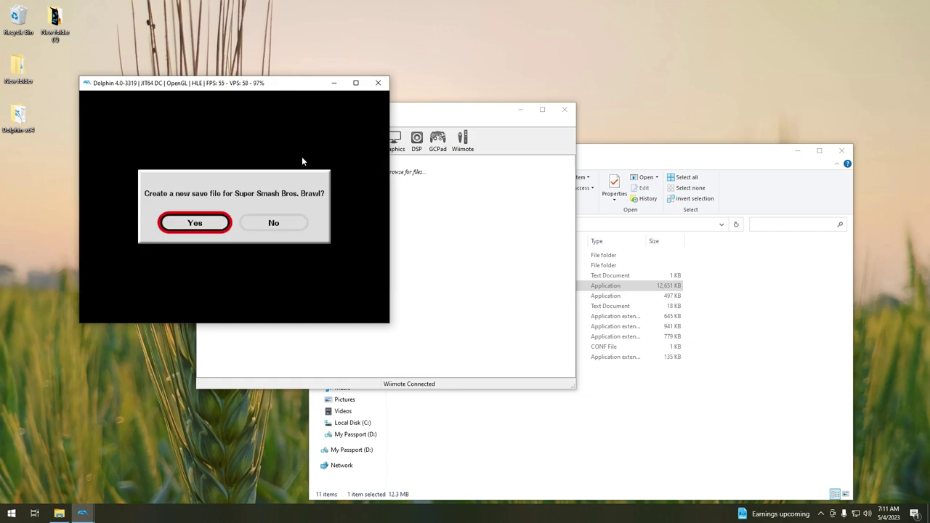
pyautogui.click(378, 82)
pyautogui.click(469, 291)
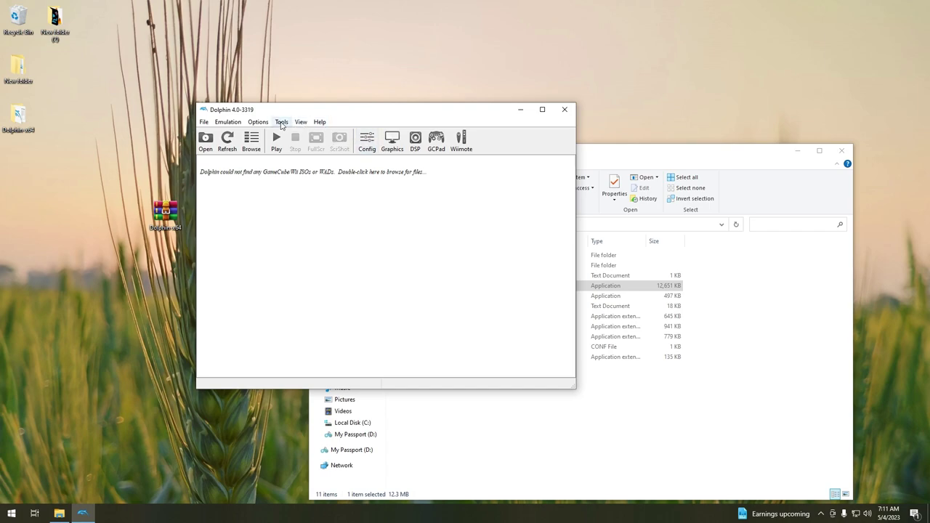
# Install Art of Balance NTSC_2.wad from the Wii\1Emulator\WAD GAME folder on My Passport (D:).
pyautogui.click(367, 149)
pyautogui.click(283, 125)
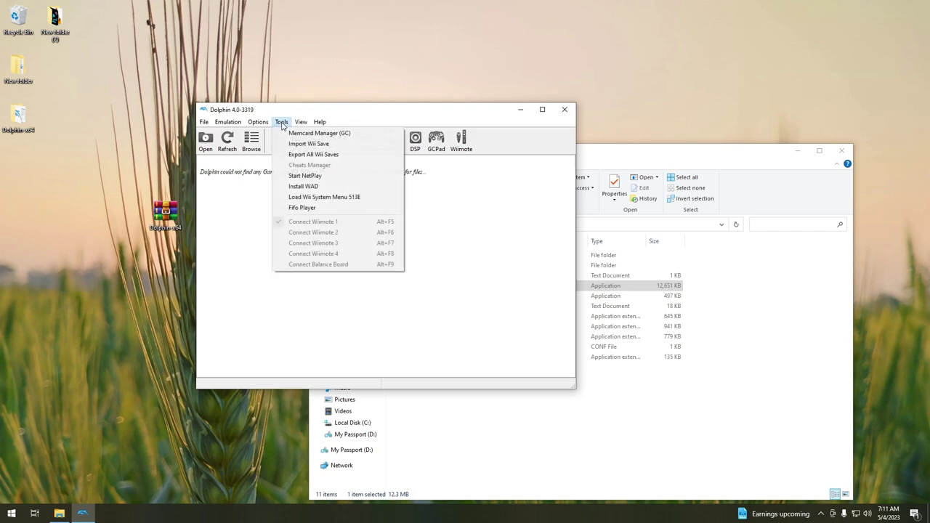
pyautogui.click(311, 187)
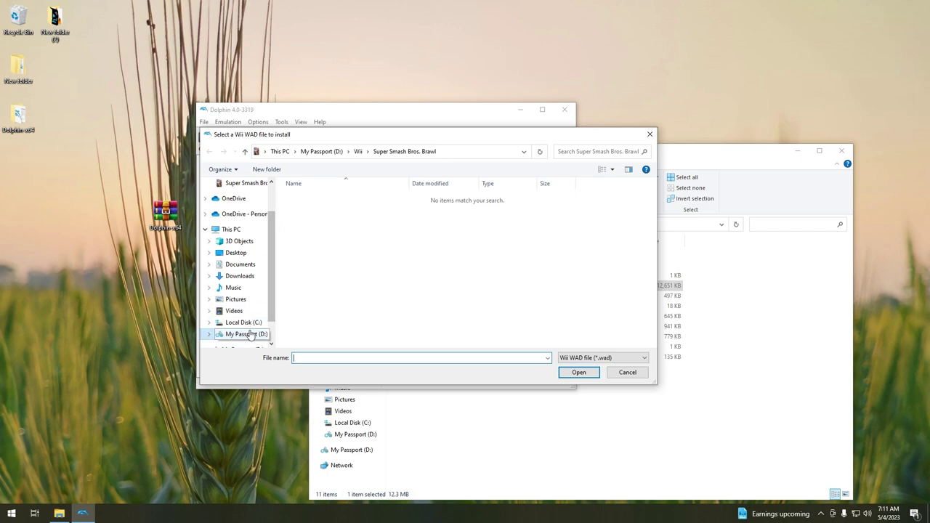
pyautogui.click(250, 334)
pyautogui.doubleClick(324, 282)
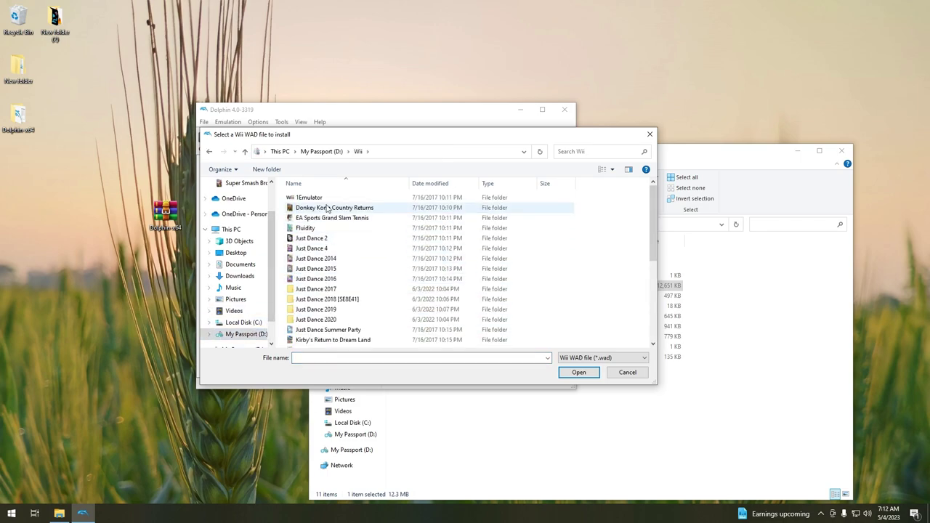
pyautogui.doubleClick(332, 198)
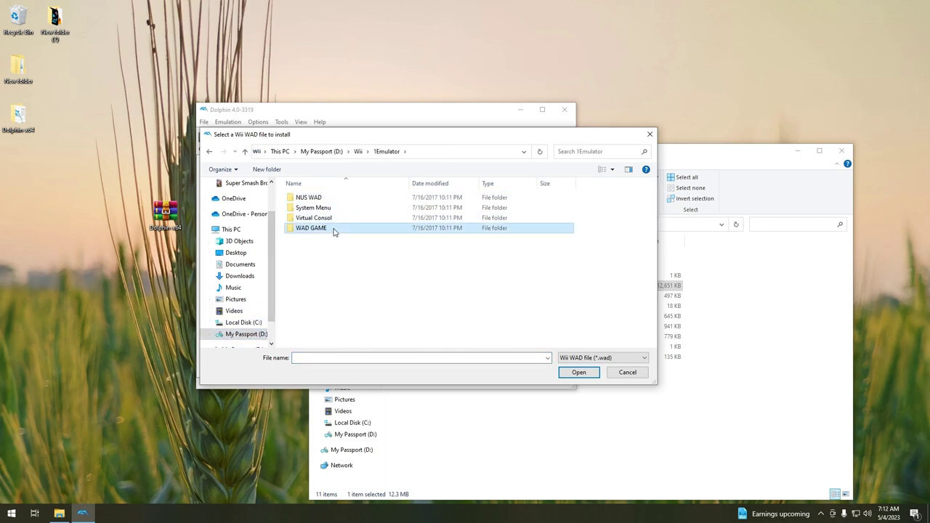
pyautogui.doubleClick(331, 228)
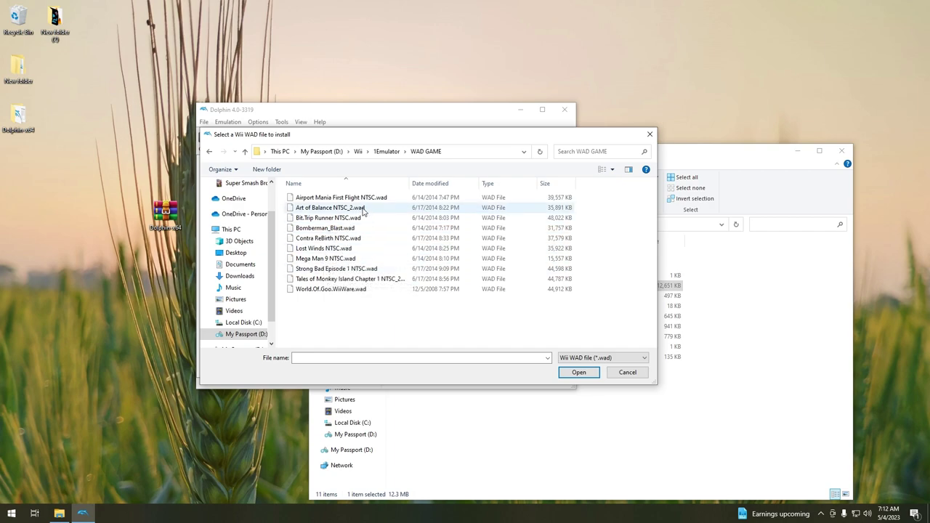
pyautogui.doubleClick(347, 208)
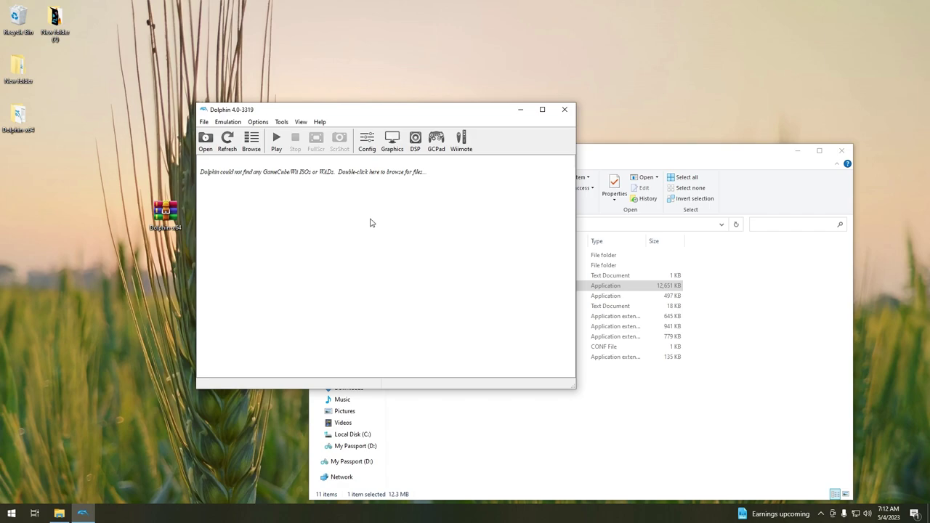
# Reload Wii System Menu 513E and move the emulation window over the main Dolphin window.
pyautogui.click(281, 122)
pyautogui.click(311, 196)
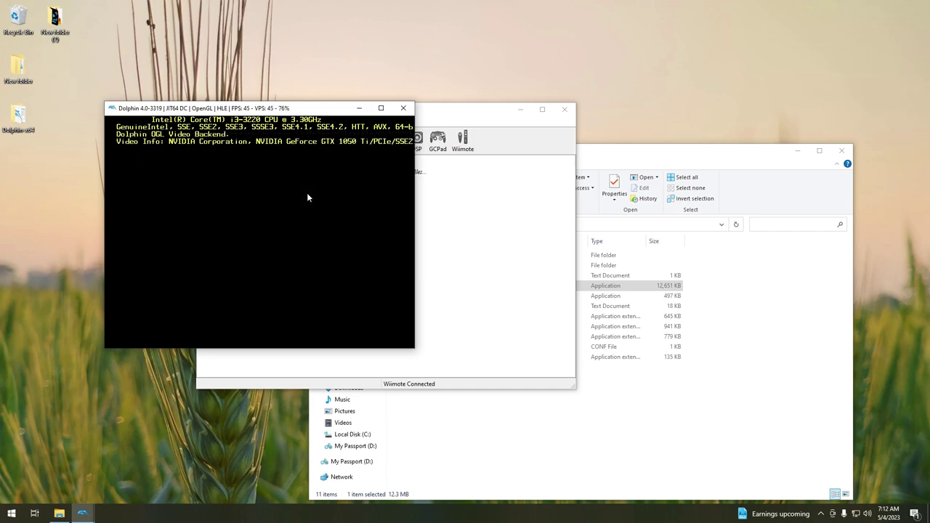
pyautogui.moveTo(239, 107); pyautogui.dragTo(341, 113)
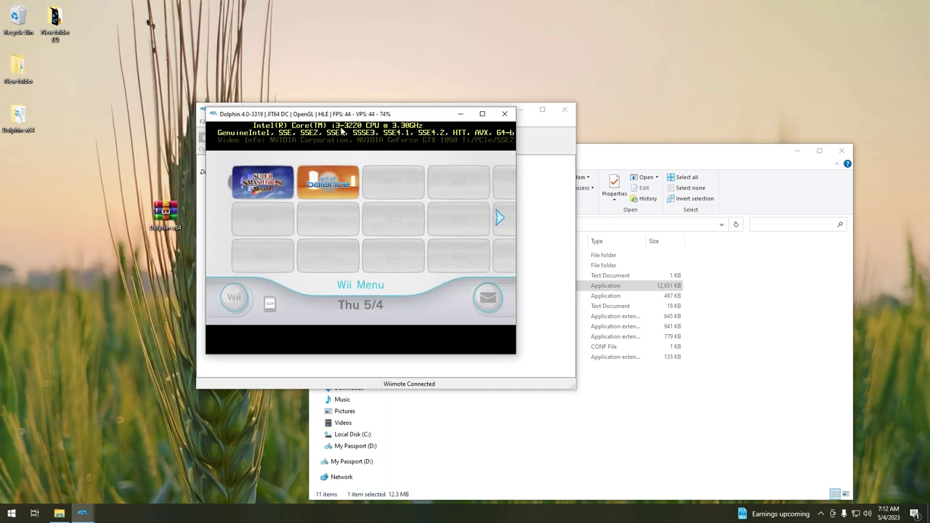
# Start the Art of Balance channel from the Wii Menu, continue to its title screen, and stop the emulation.
pyautogui.click(337, 188)
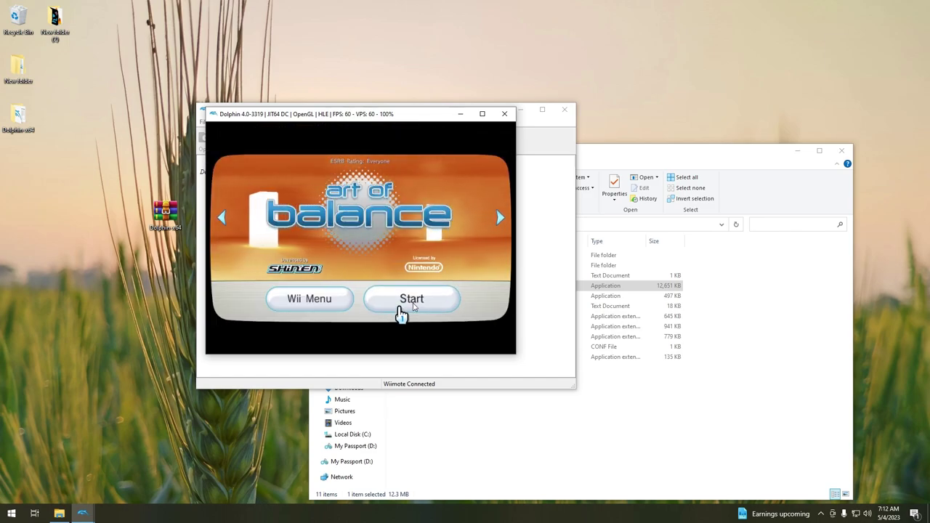
pyautogui.click(417, 303)
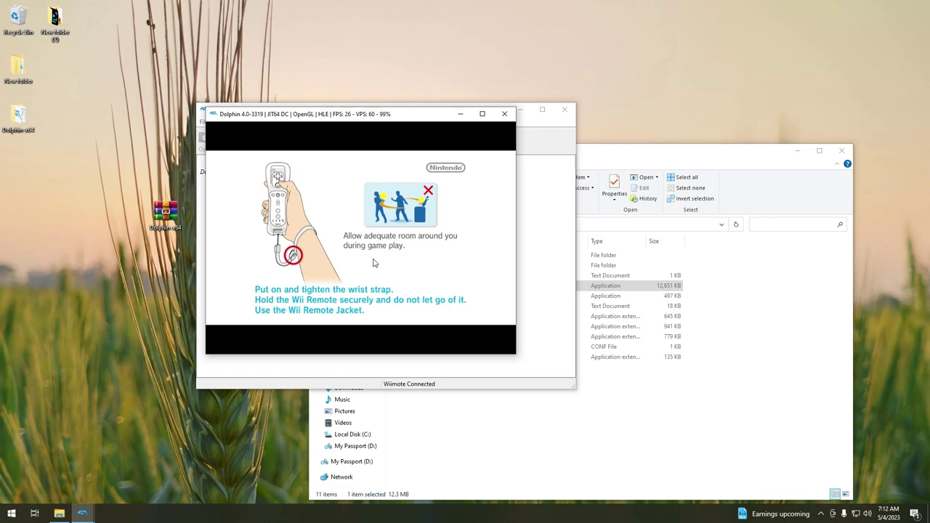
pyautogui.click(354, 215)
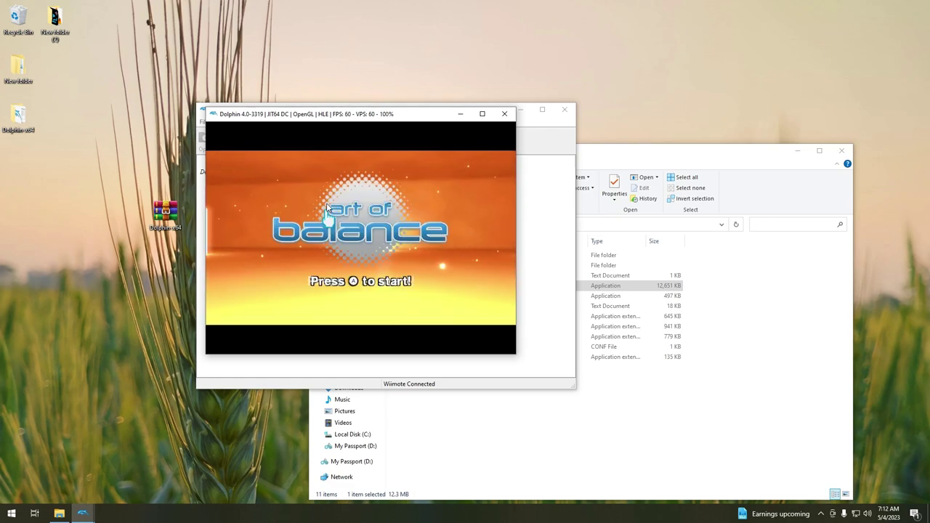
pyautogui.click(439, 151)
pyautogui.press('Escape')
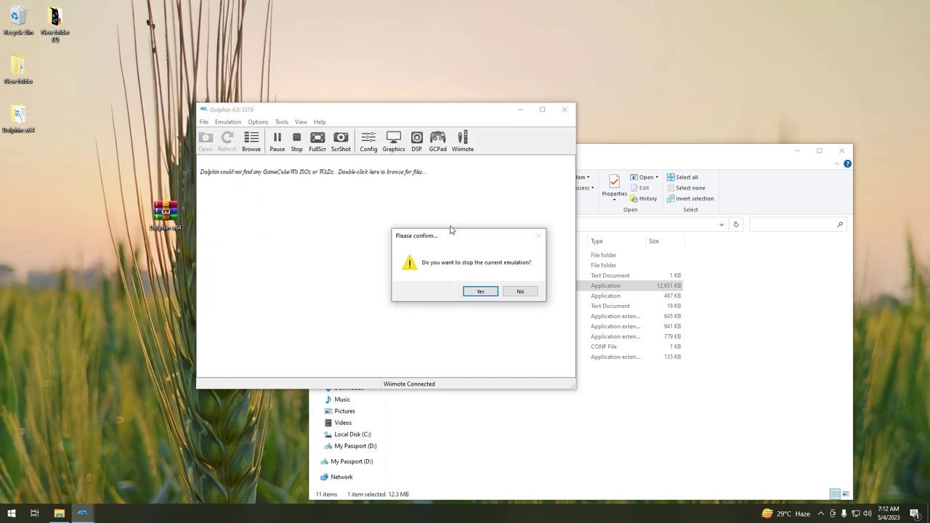
pyautogui.click(480, 292)
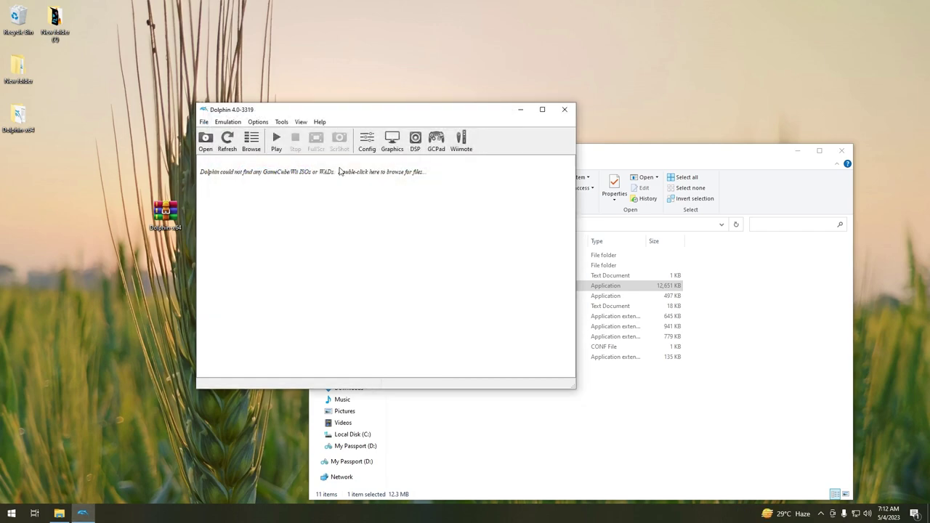
# Install Mii Channel-NUS-v6.wad from the Wii\1Emulator\NUS WAD folder on My Passport (D:).
pyautogui.click(283, 122)
pyautogui.click(318, 186)
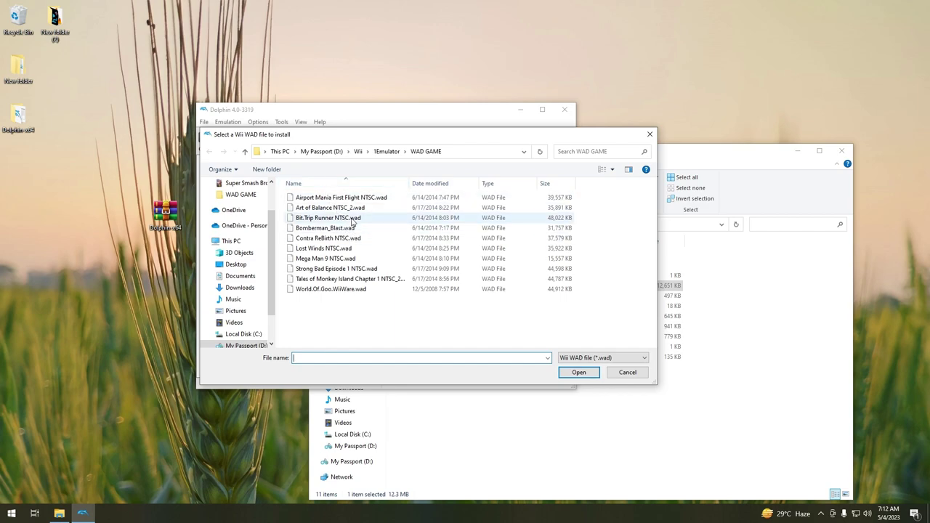
pyautogui.click(244, 152)
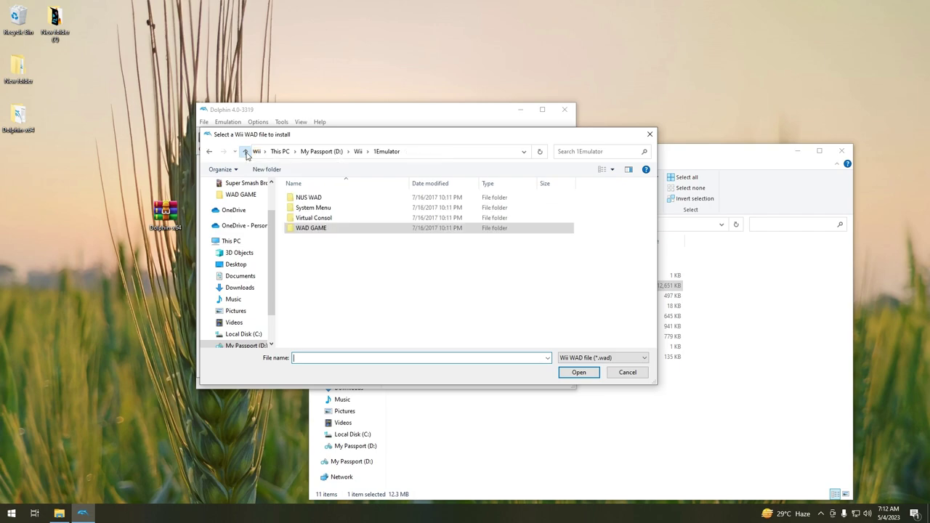
pyautogui.doubleClick(326, 198)
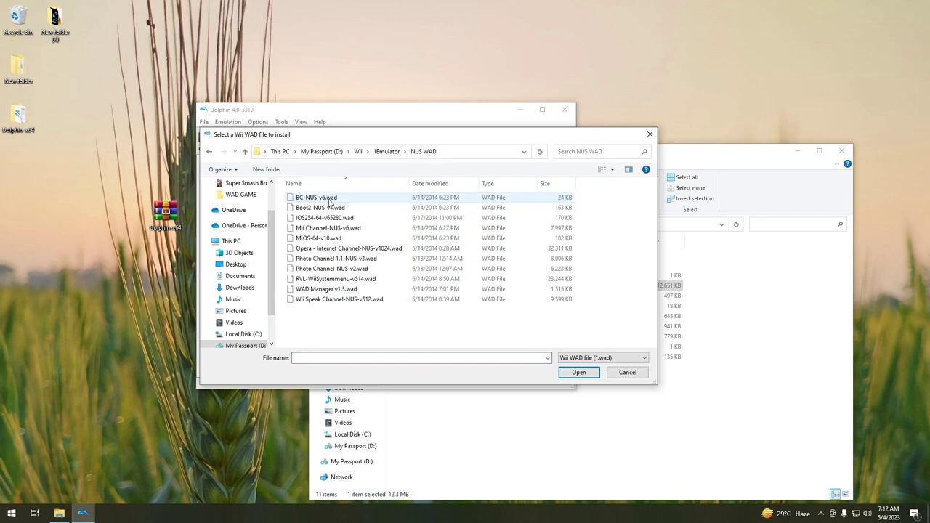
pyautogui.doubleClick(351, 228)
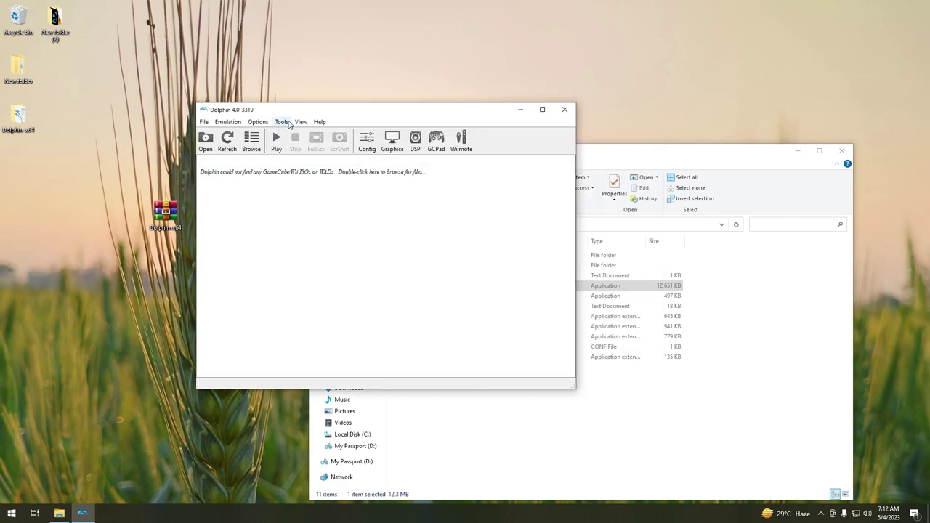
# Load the Wii System Menu again and start the Mii Channel from it.
pyautogui.click(281, 122)
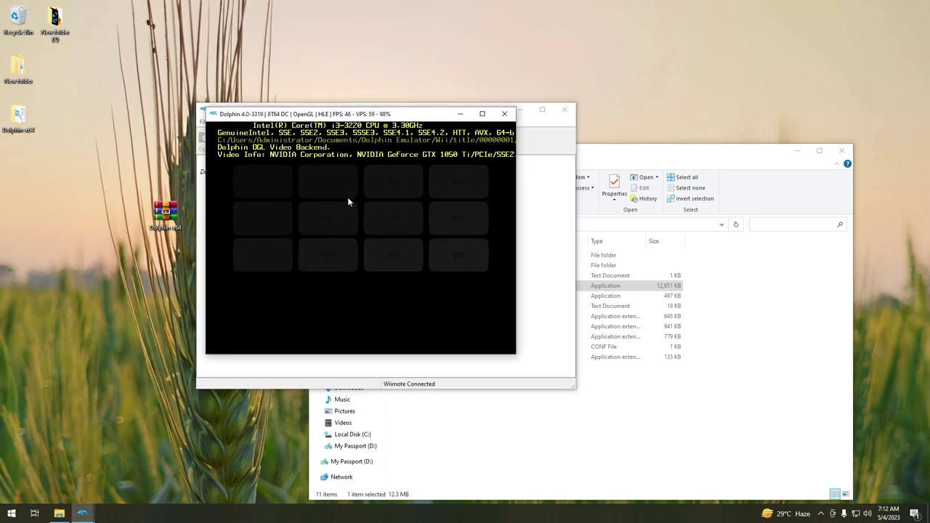
pyautogui.click(375, 184)
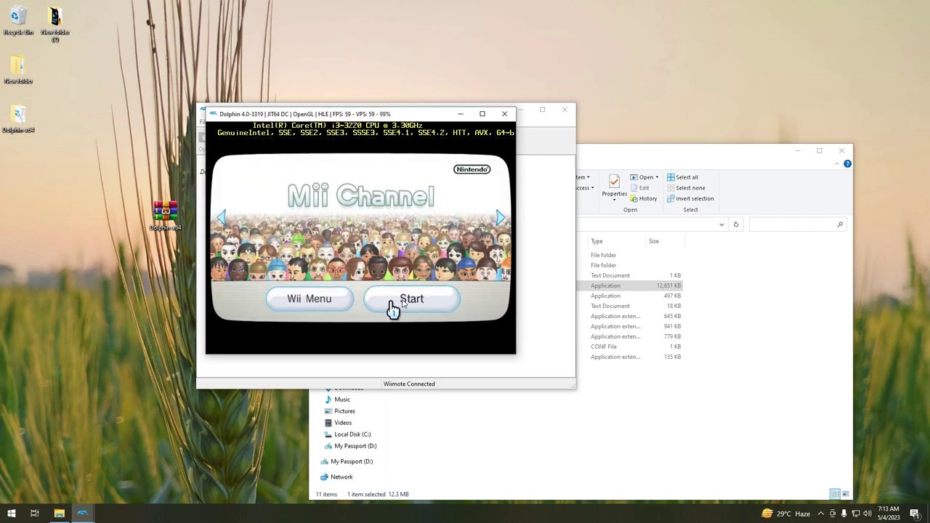
pyautogui.click(393, 304)
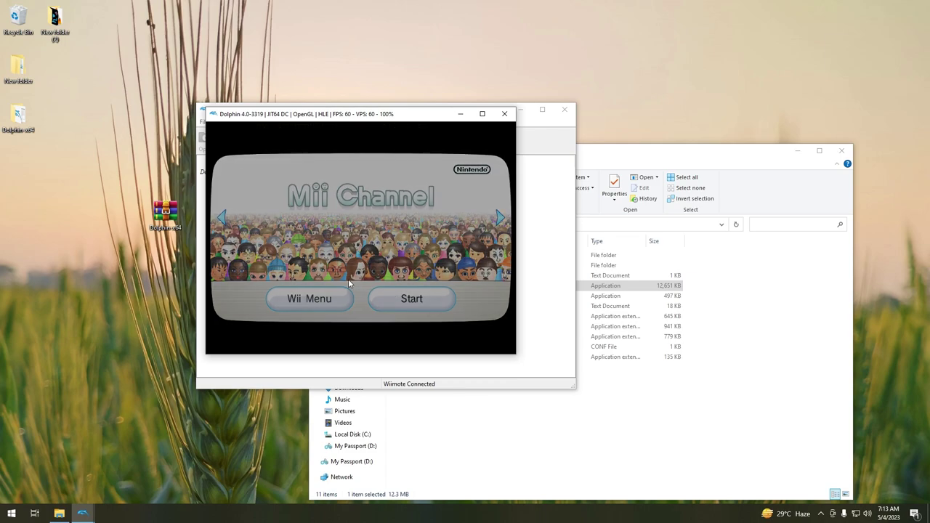